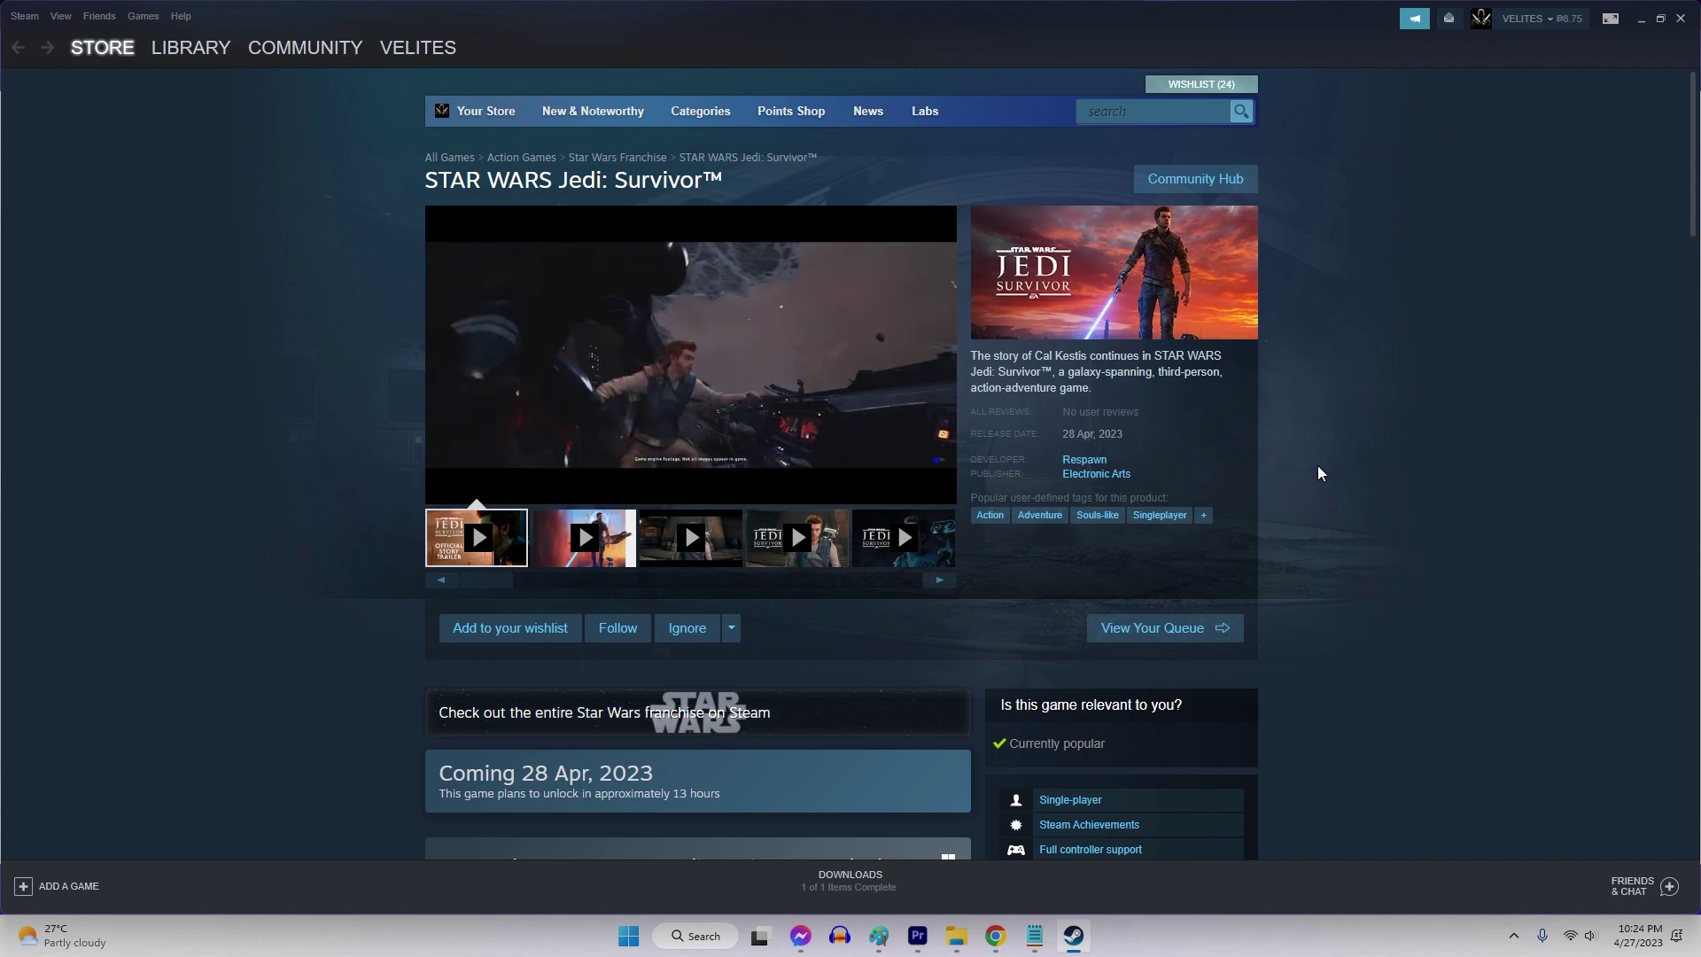
Scroll the STAR WARS Jedi: Survivor store page down to System Requirements and back up.
scroll(1317, 469, down, 15)
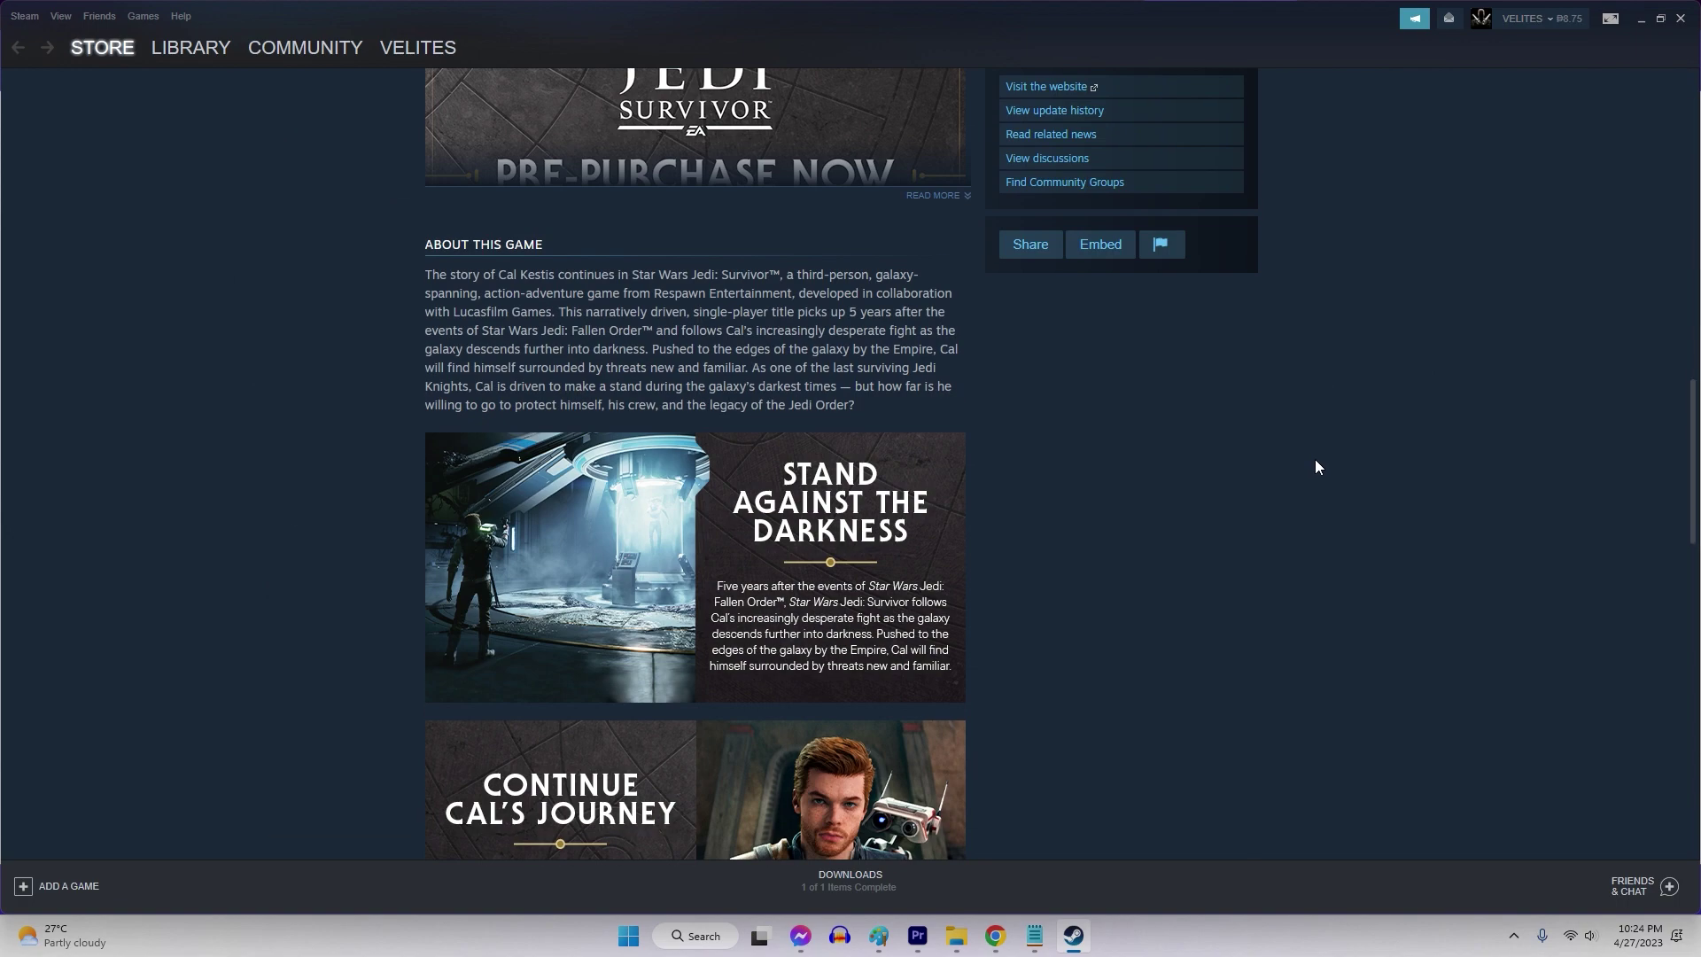
scroll(1315, 458, down, 5)
scroll(1315, 459, up, 2)
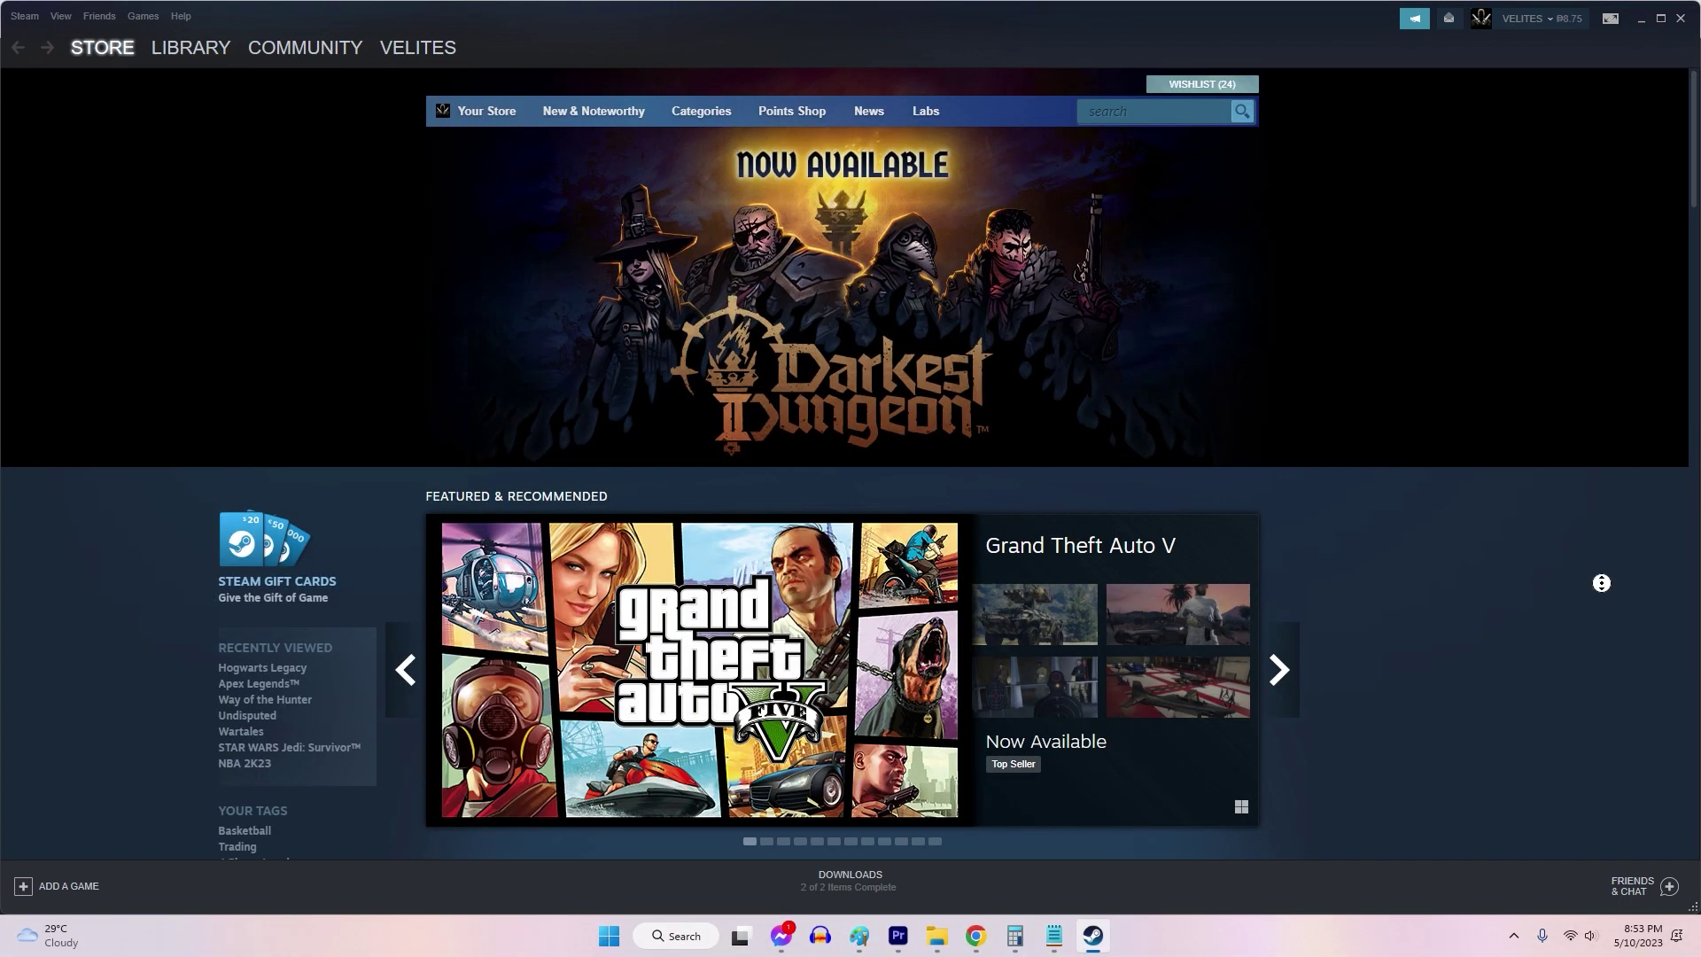
Scroll further down the Steam store front page before leaving Steam for the desktop.
scroll(1602, 610, down, 3)
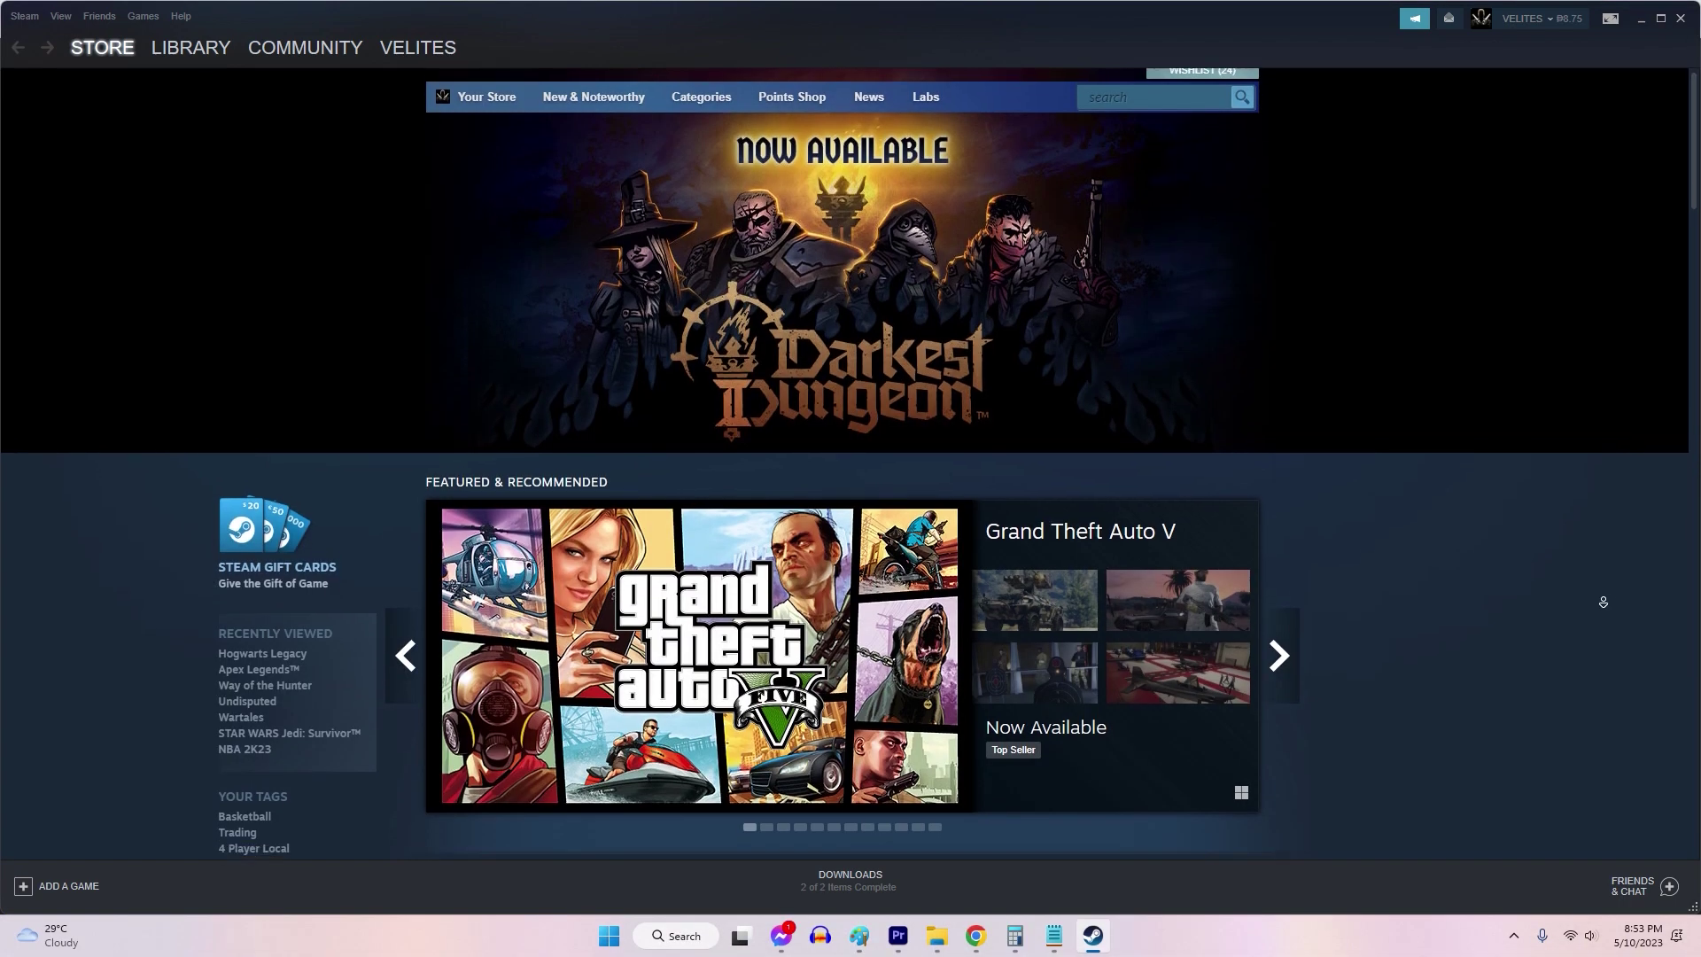
scroll(1602, 610, down, 3)
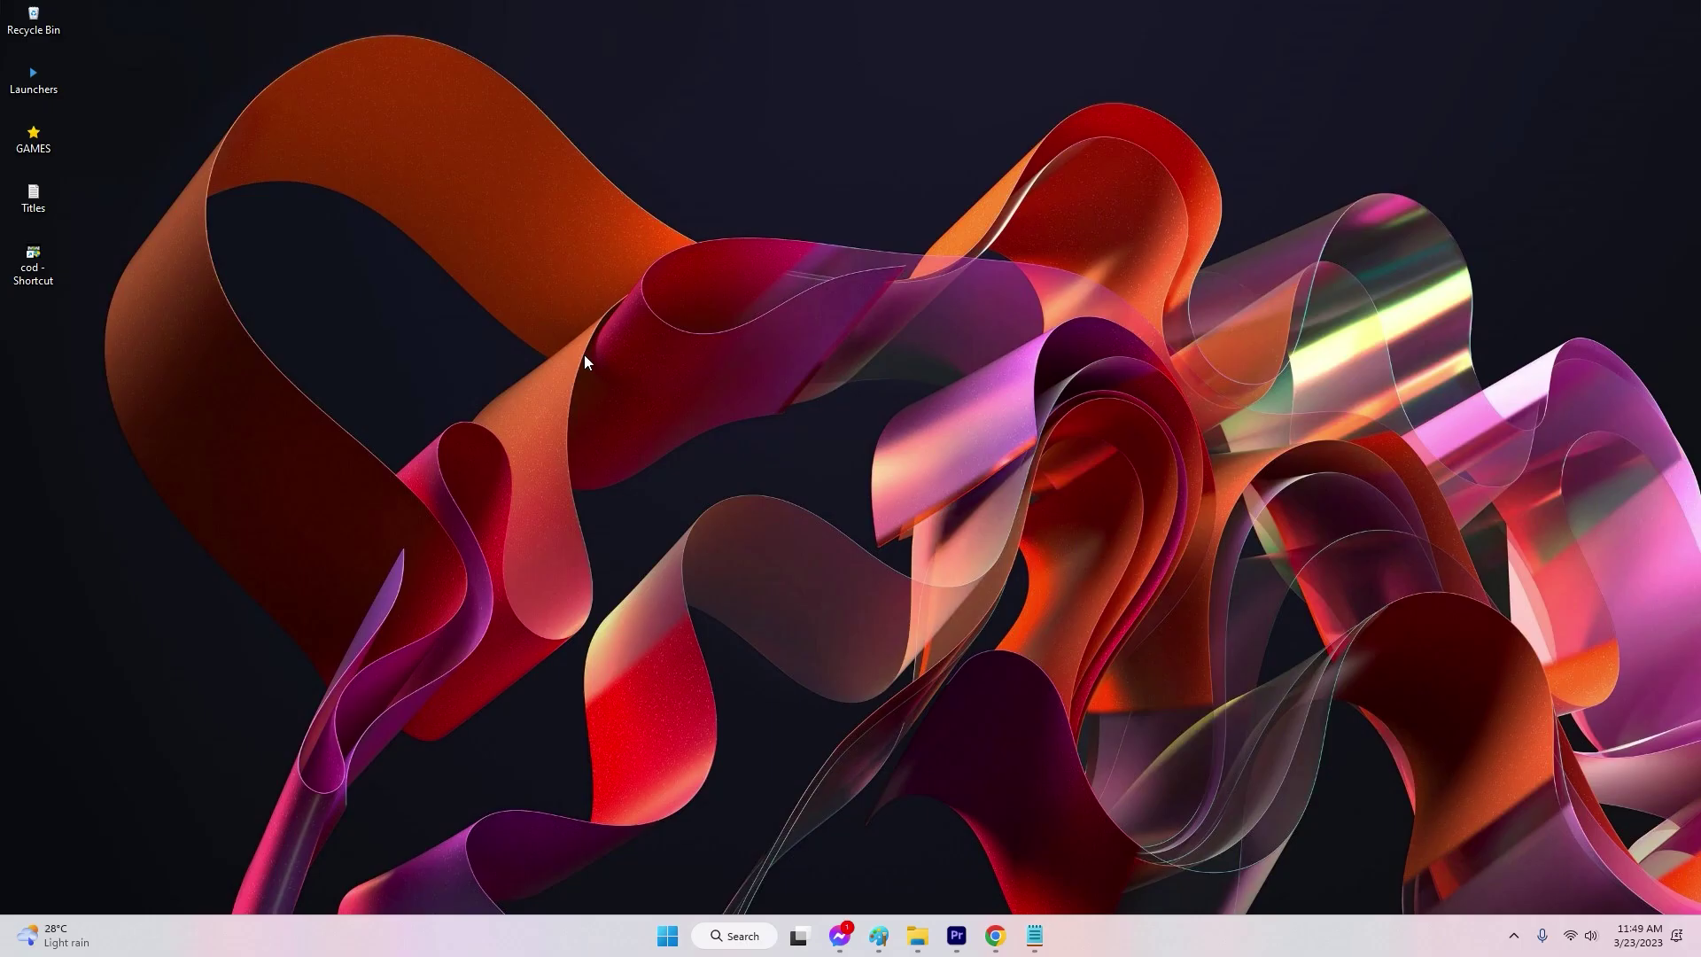
Search 'wind' from Start to reach Windows Defender Firewall's Turn on or off settings.
click(666, 945)
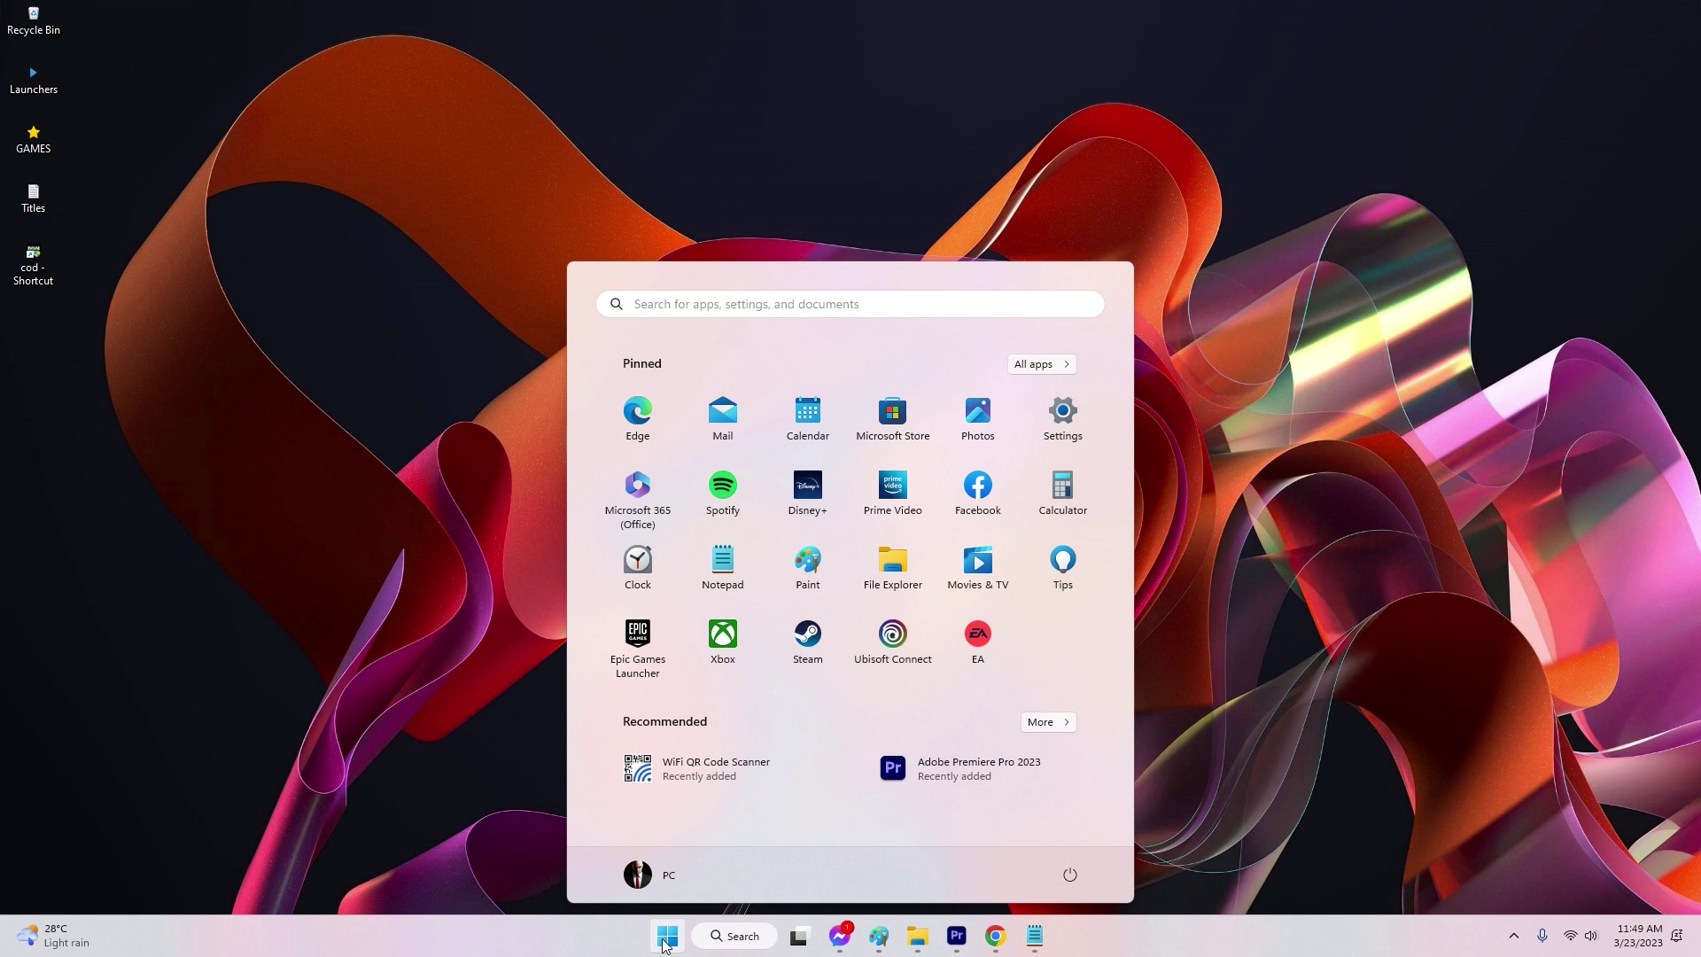
text(wind)
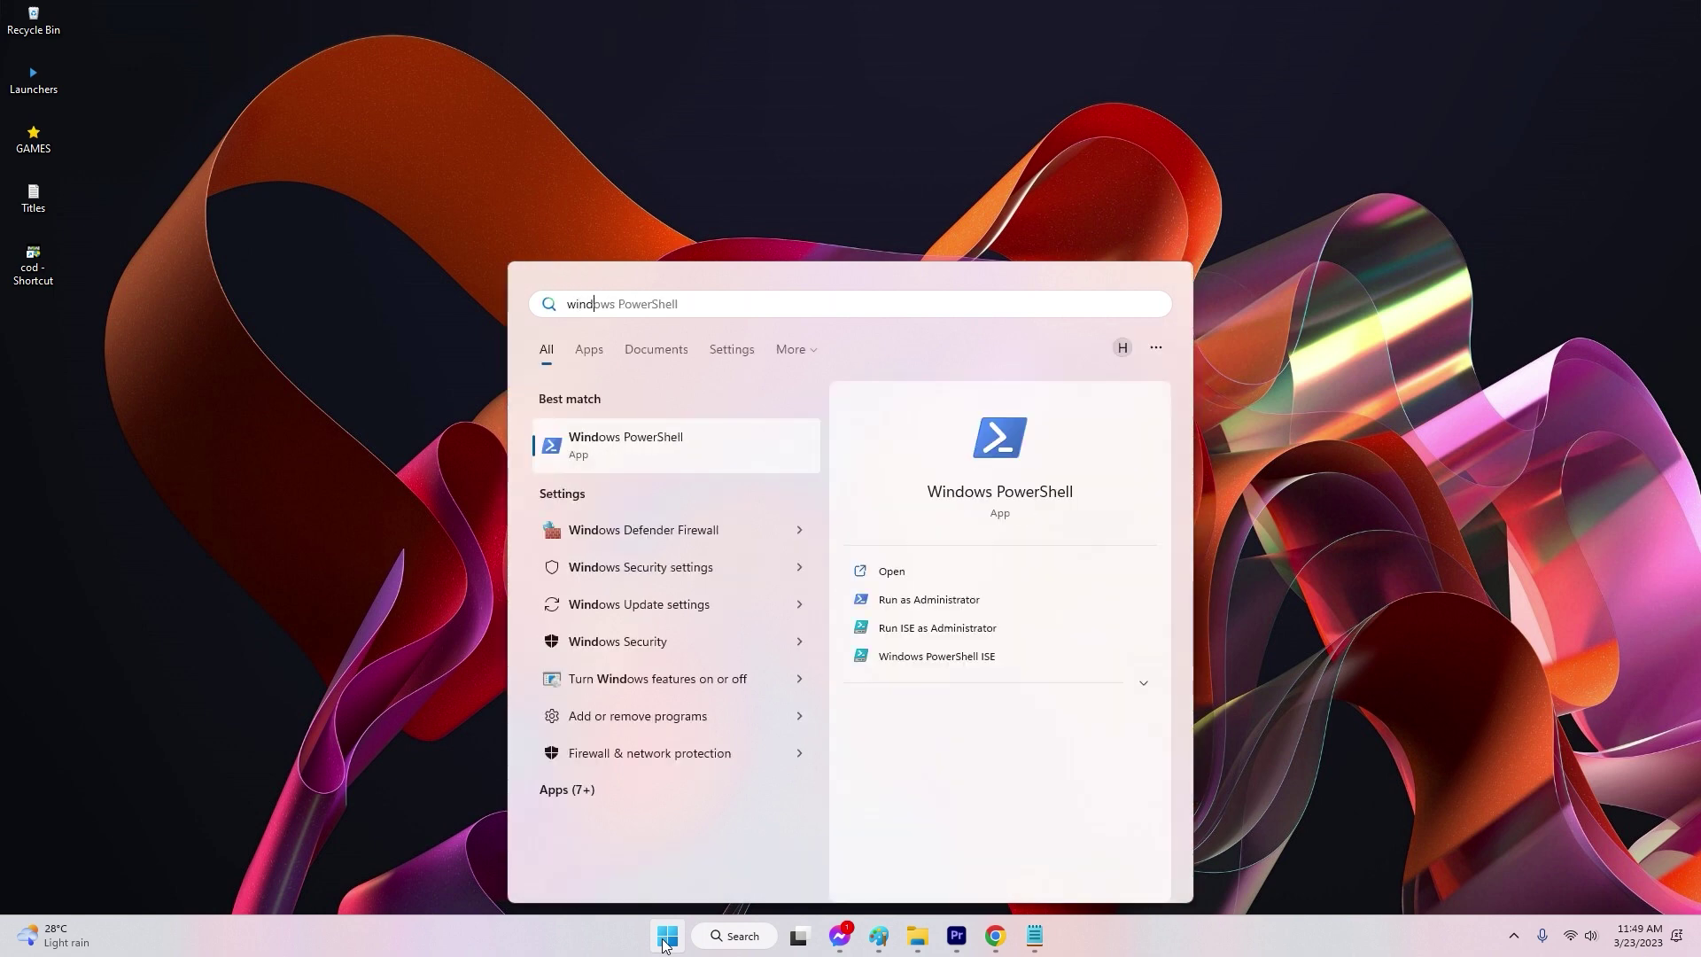
click(688, 530)
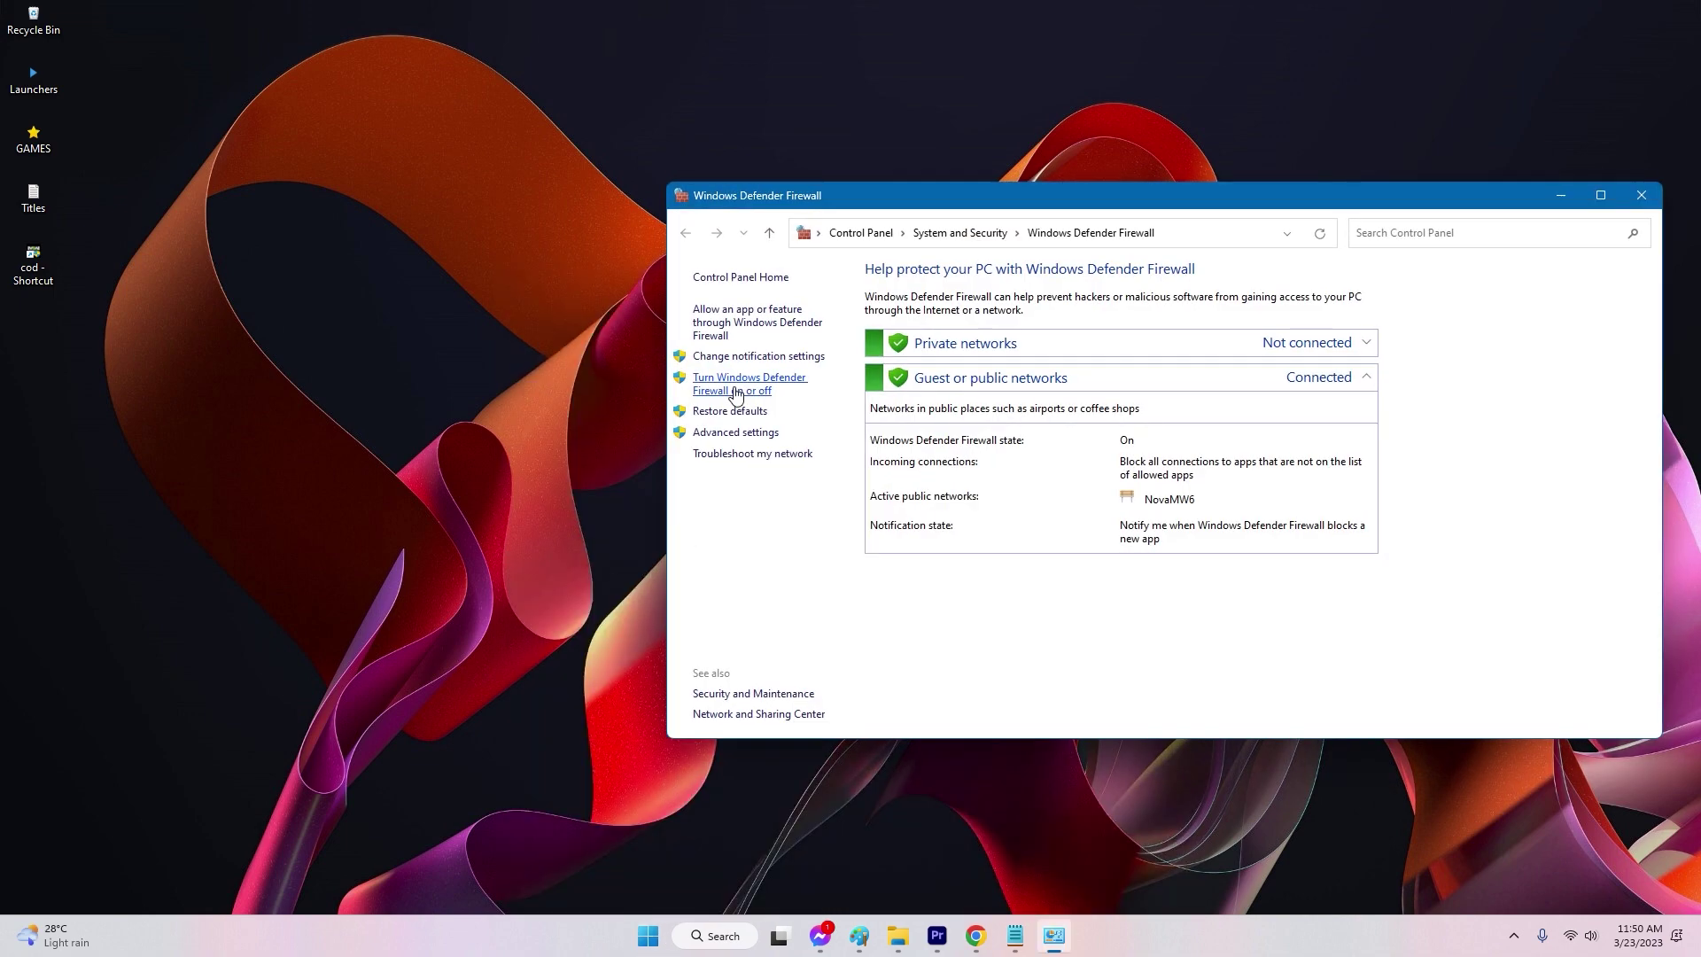
click(734, 393)
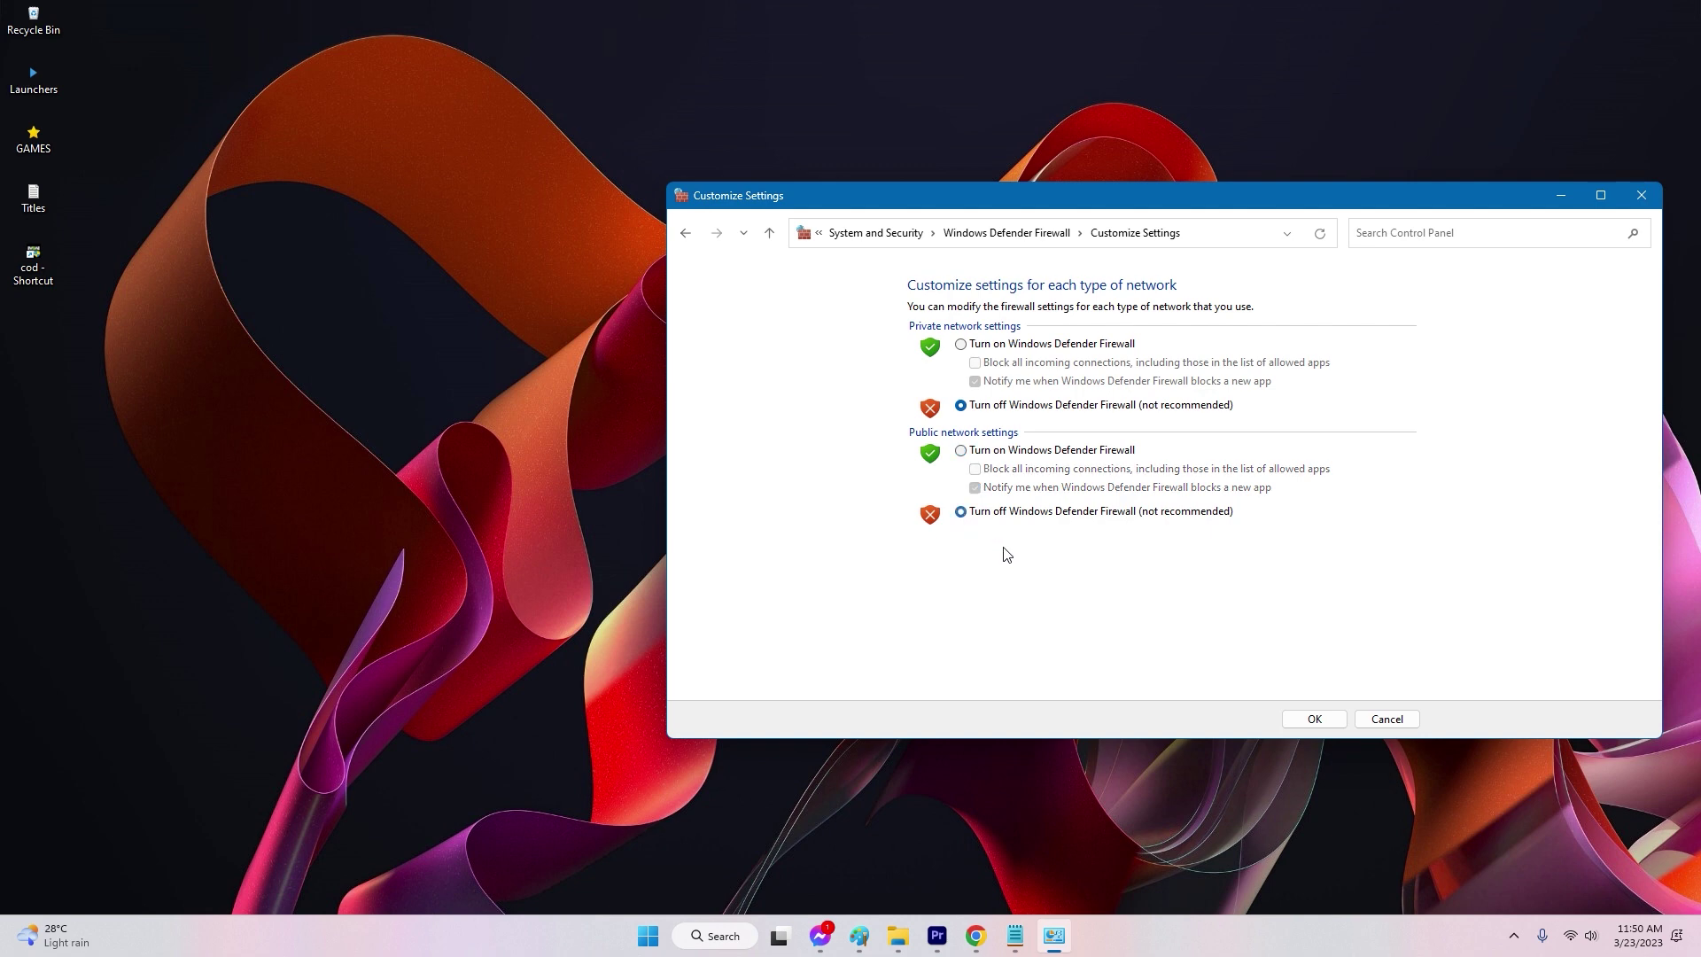
Confirm turning off Windows Defender Firewall for private and public networks.
click(1343, 720)
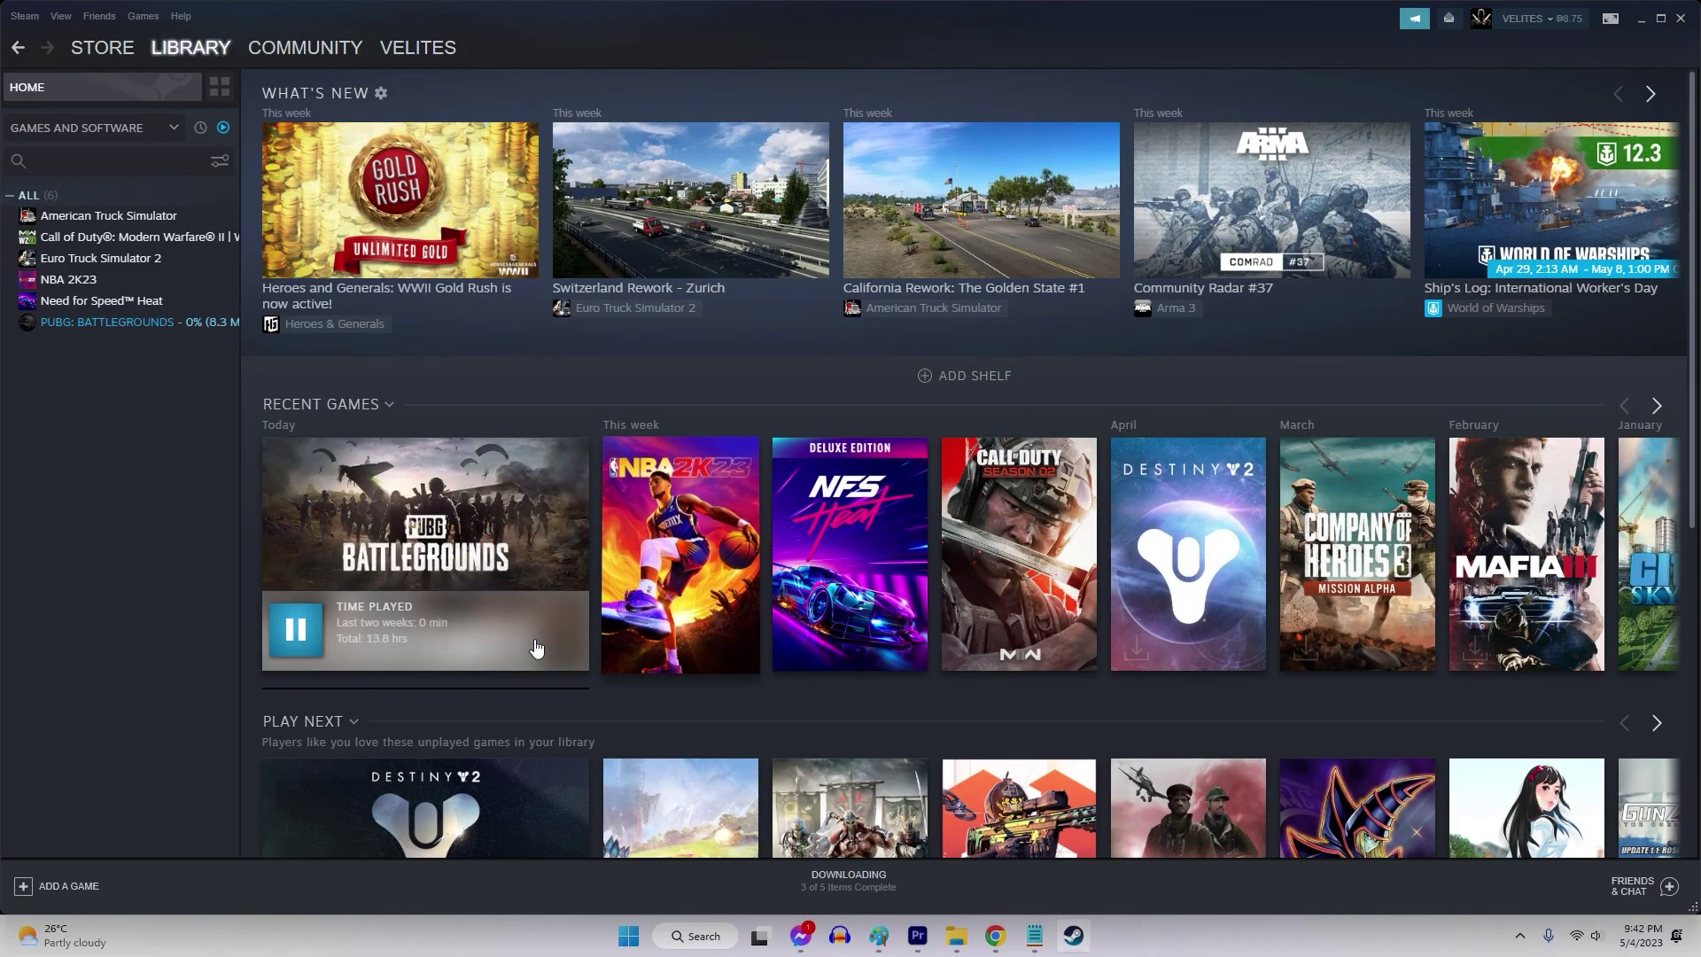
Open PUBG: BATTLEGROUNDS Properties to its Local Files section to verify game file integrity.
right_click(145, 318)
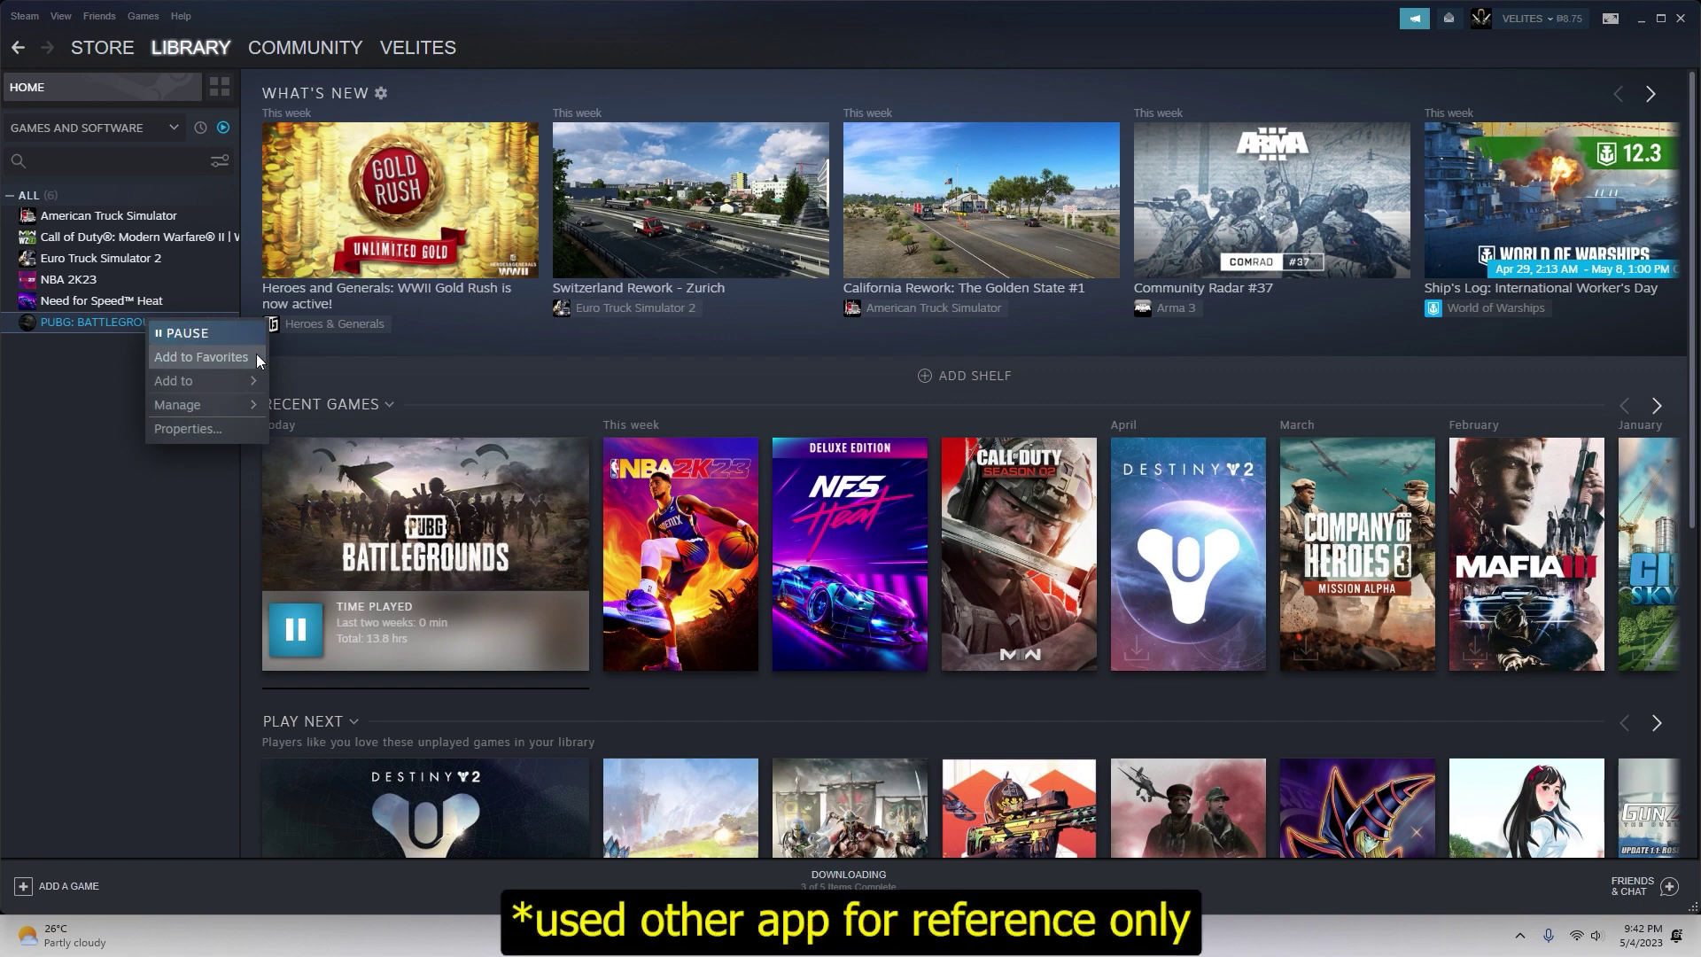
click(226, 433)
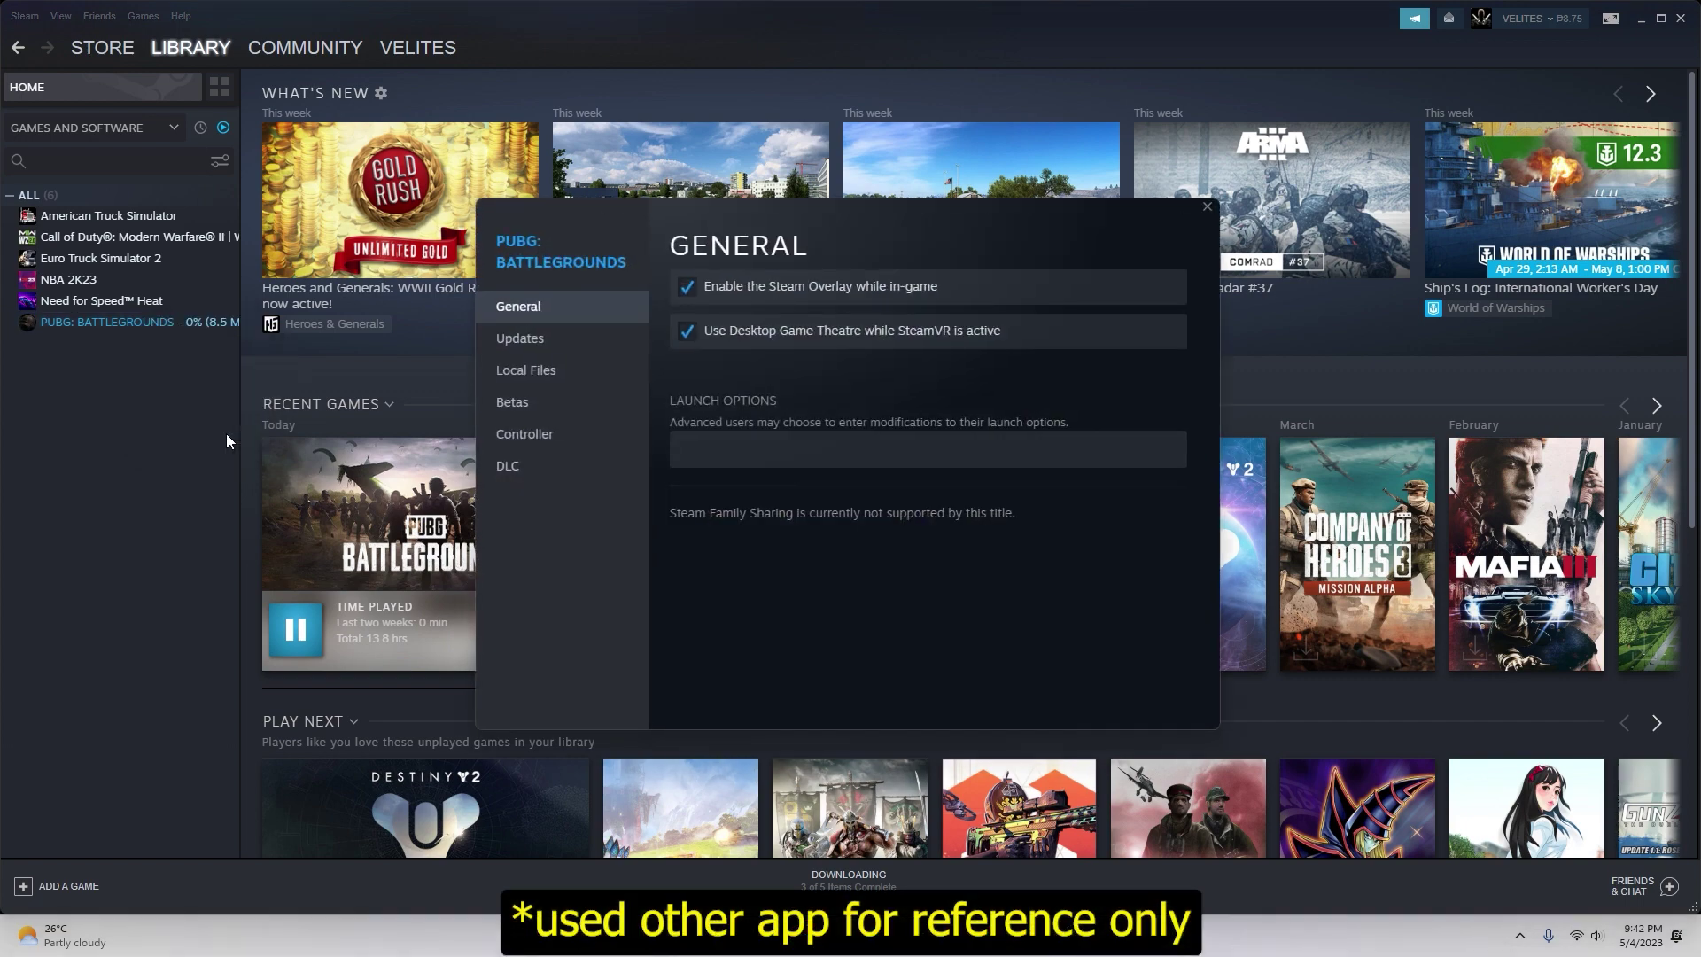
click(551, 377)
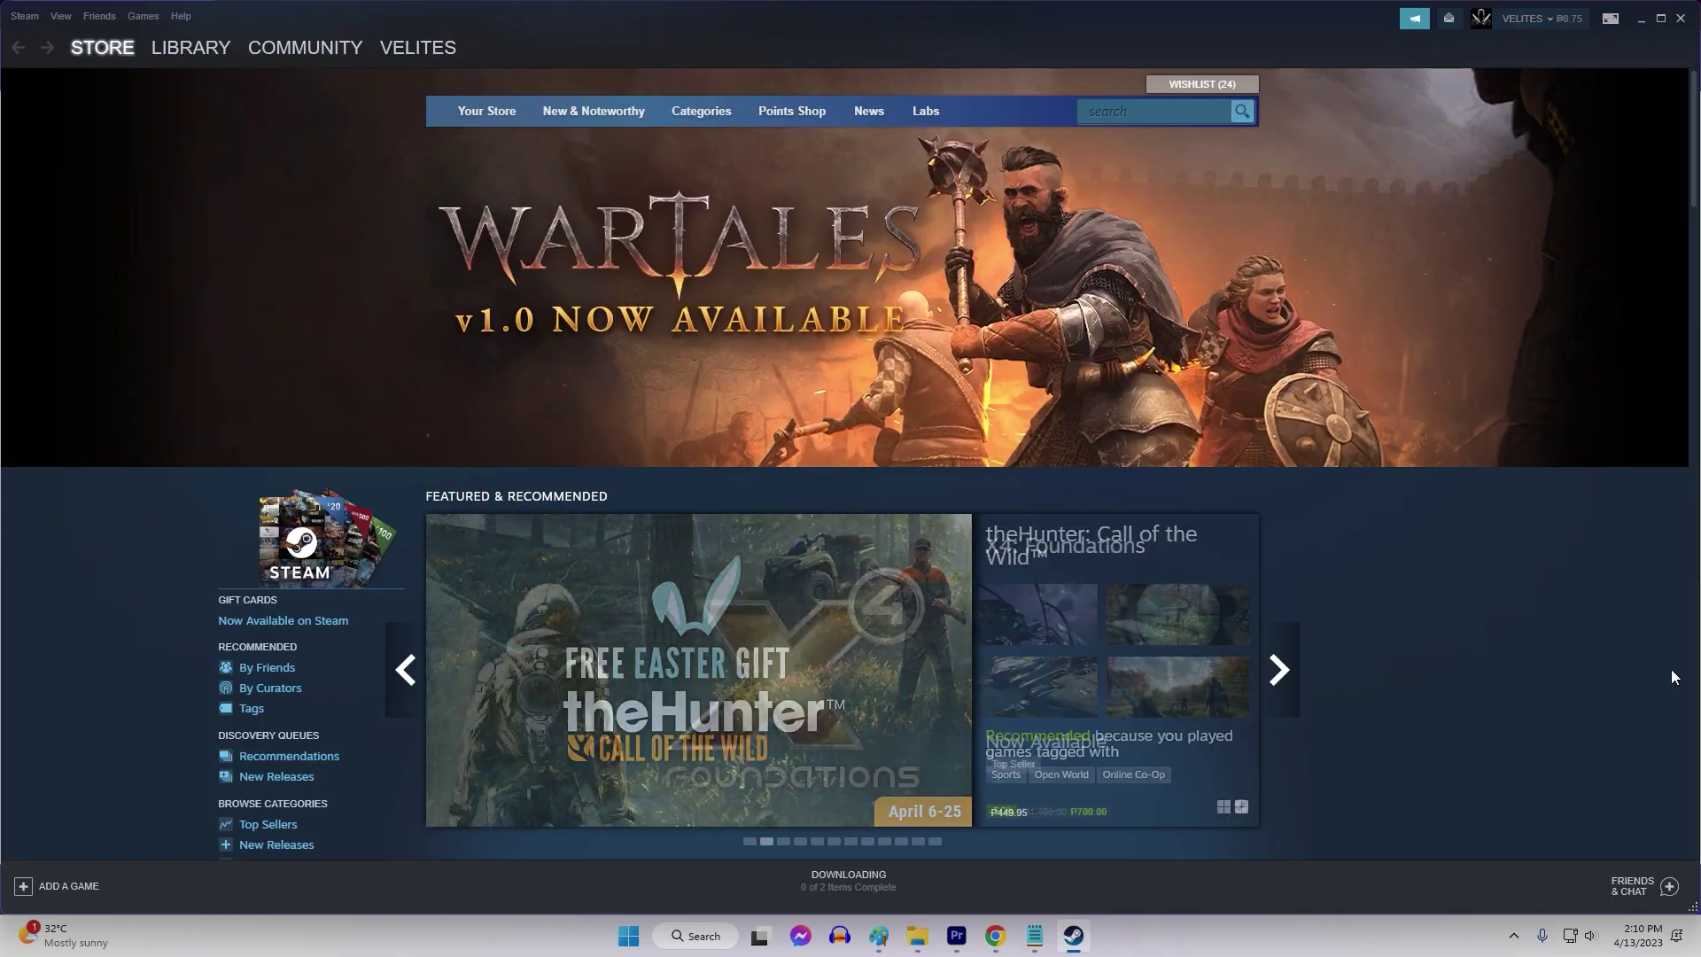
Scroll through Steam to the Downloads settings showing download region Russia - Moscow.
middle_click(1667, 698)
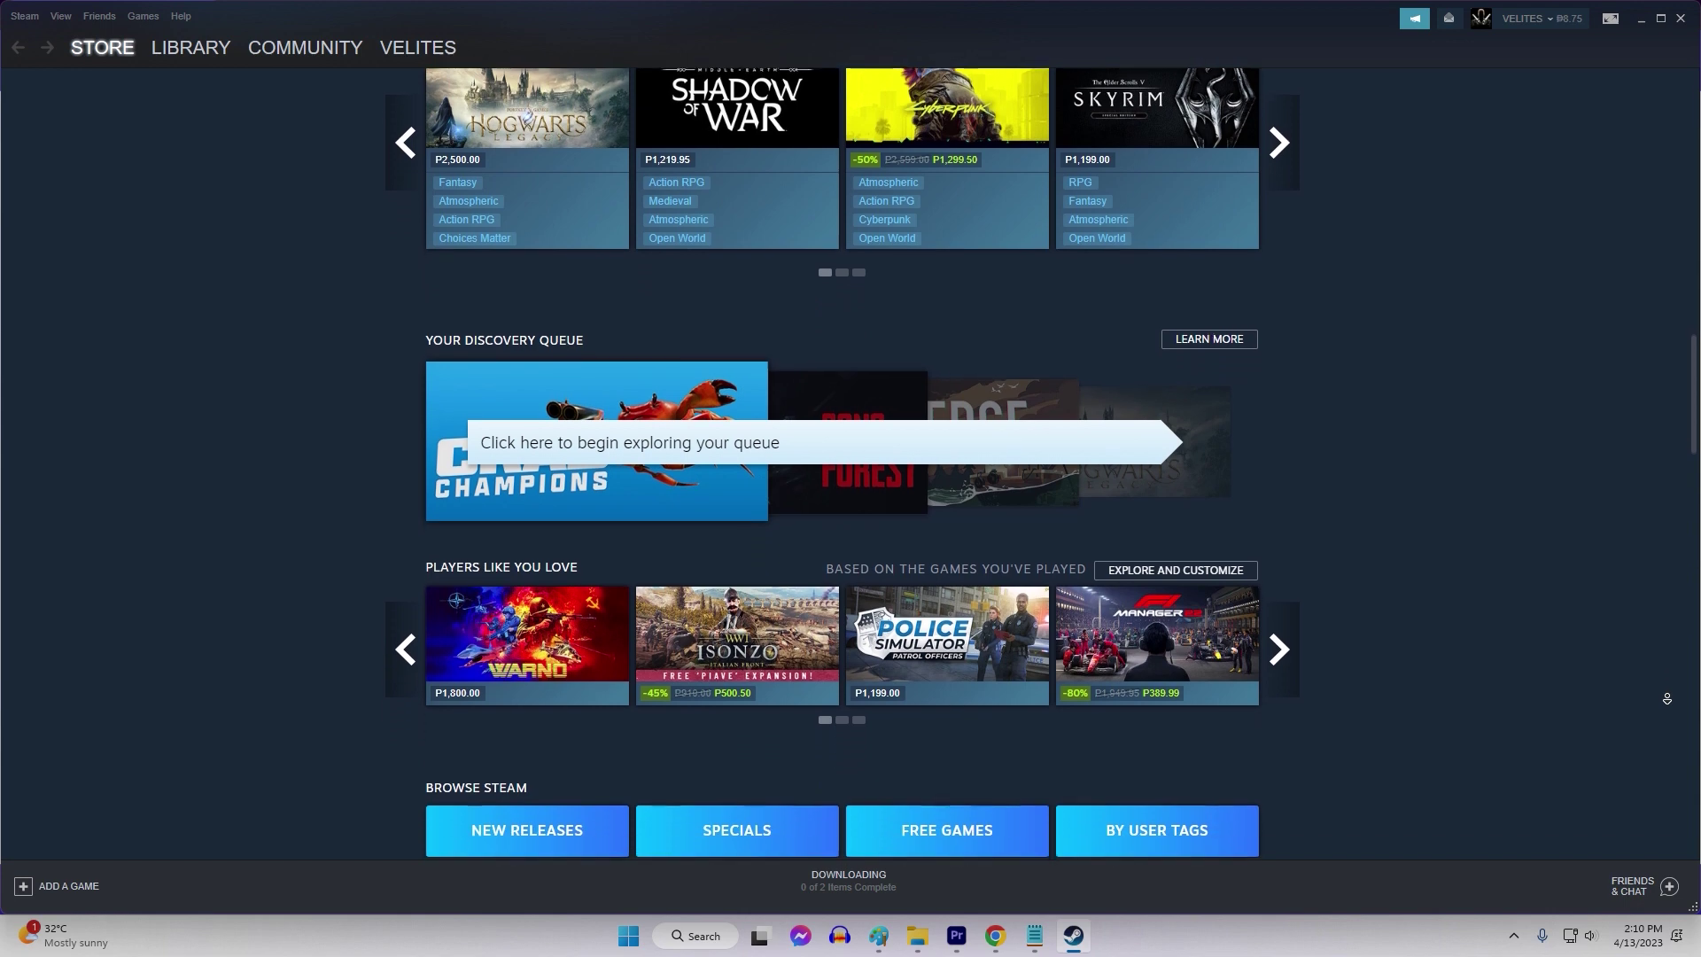
scroll(1666, 699, down, 2)
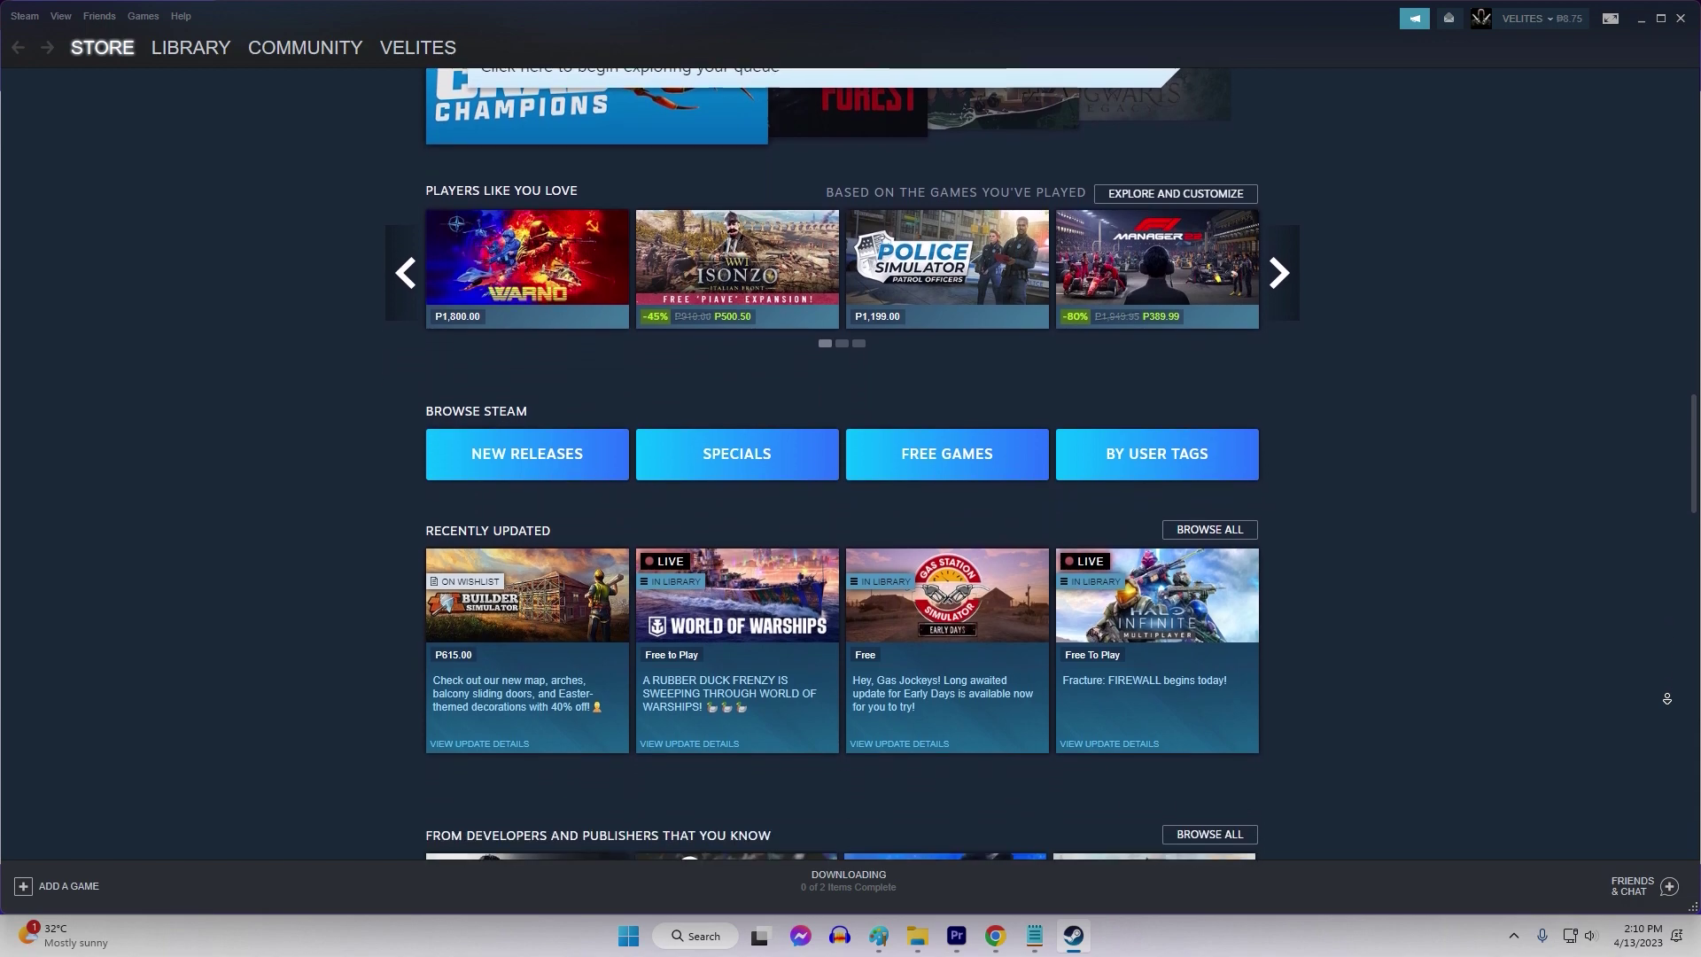
scroll(1667, 699, down, 1)
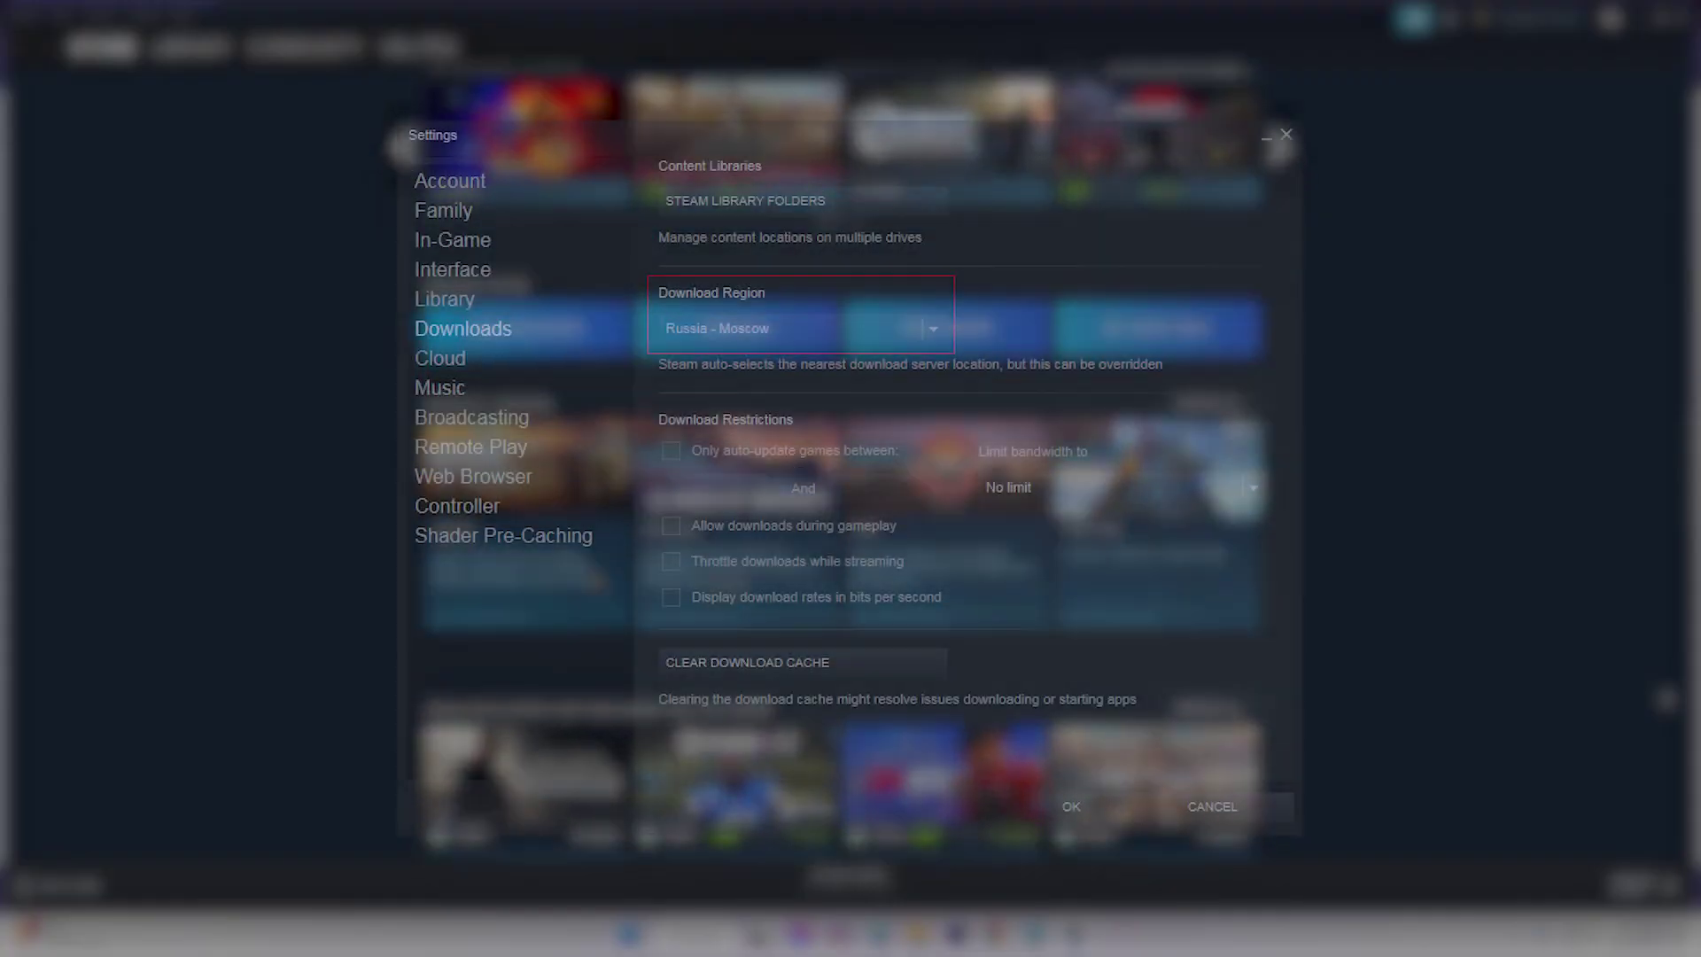